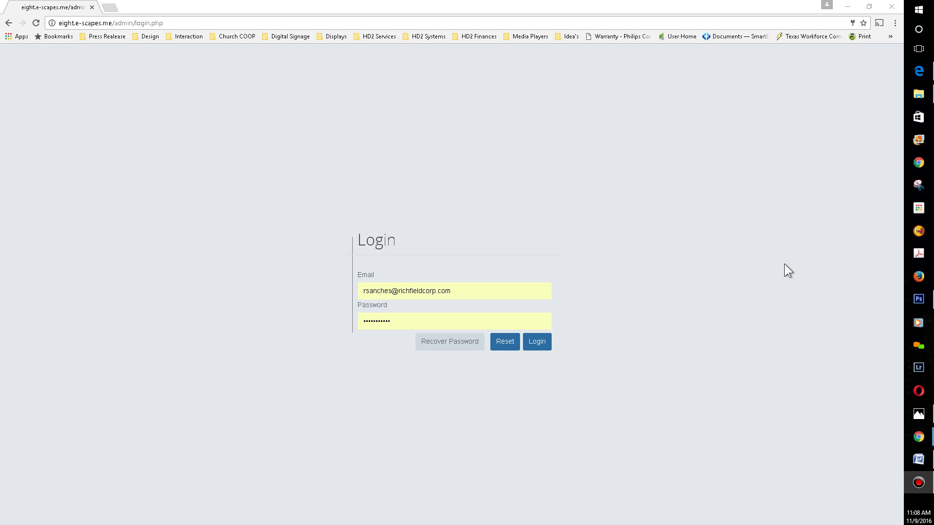
Log in with the saved email and password, then expand Content to show Directory, Pages and Images.
{"action": "left_click", "coordinate": [198, 21]}
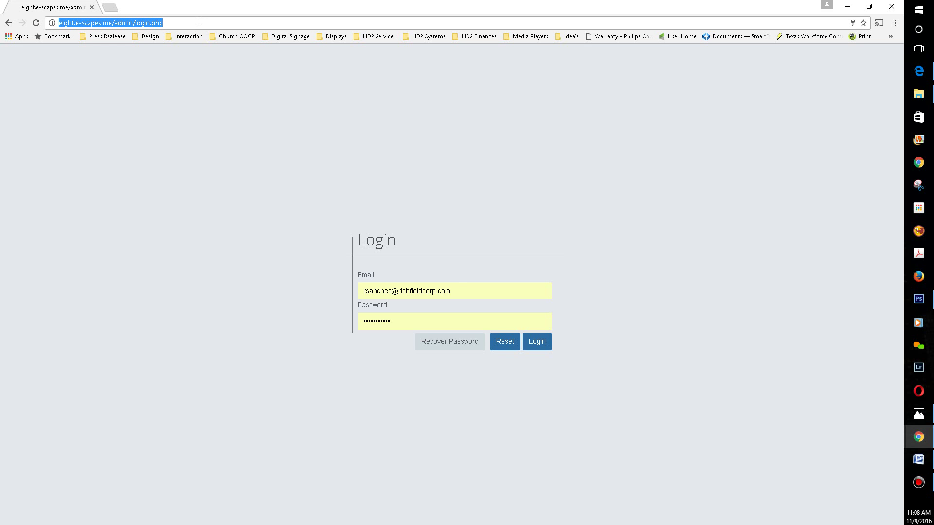
{"action": "left_click", "coordinate": [466, 290]}
{"action": "left_click", "coordinate": [521, 256]}
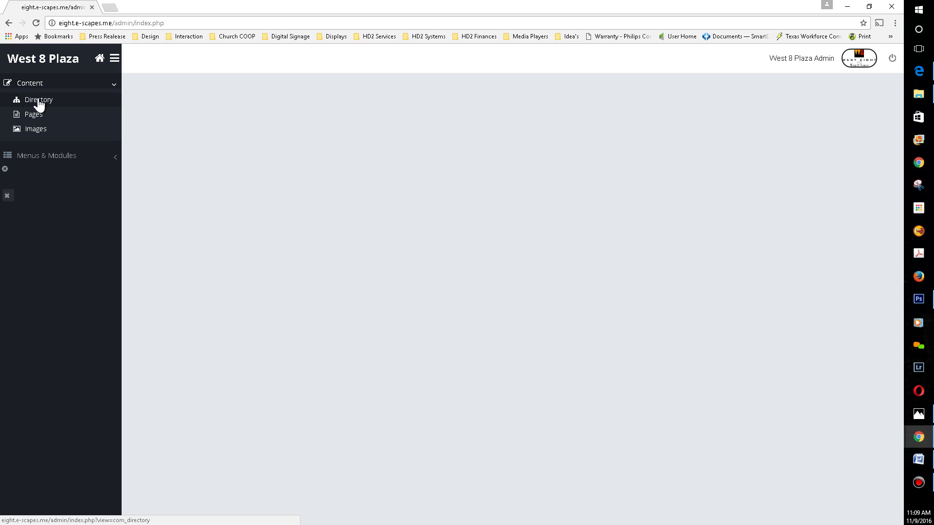
Inspect Audubon Engineering's tenant entry (Suite 100, Floor 1) and return to Manage Tenants unchanged.
{"action": "left_click", "coordinate": [39, 101]}
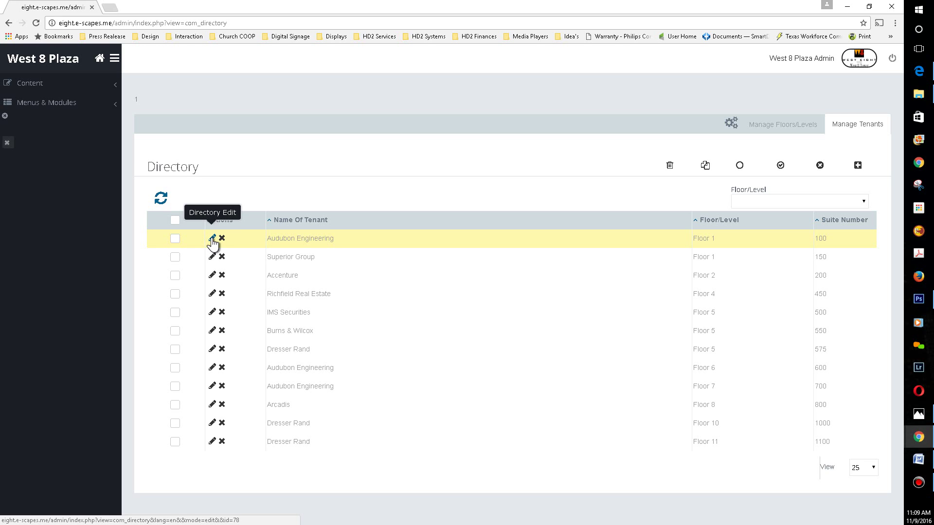
{"action": "left_click", "coordinate": [212, 238]}
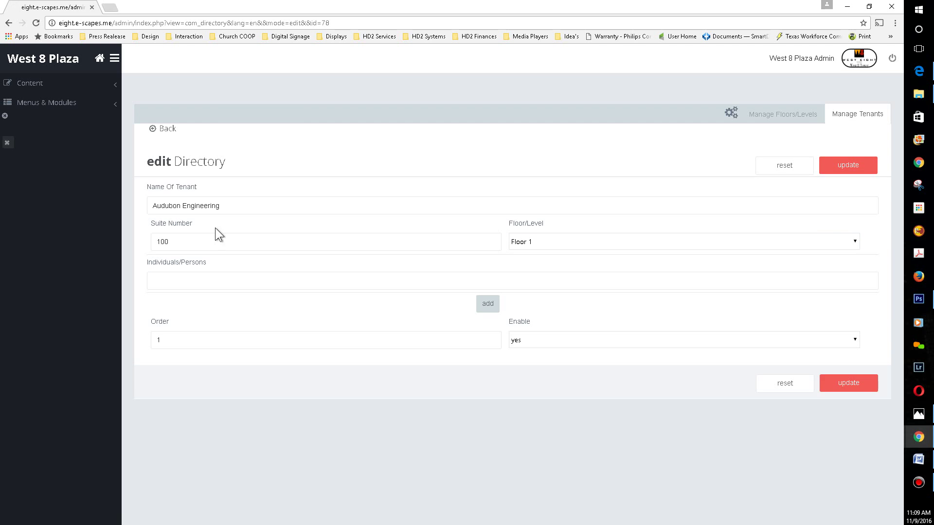
{"action": "left_click", "coordinate": [229, 204]}
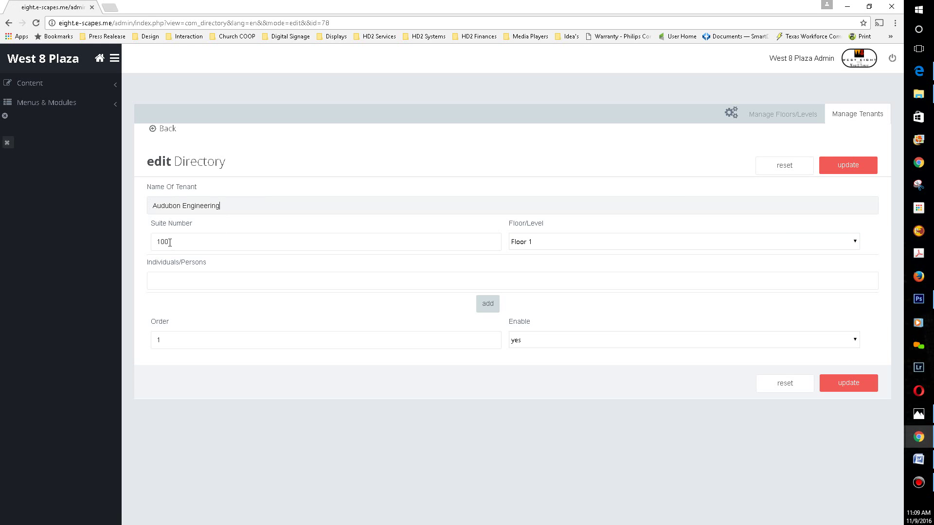
{"action": "left_click", "coordinate": [639, 240]}
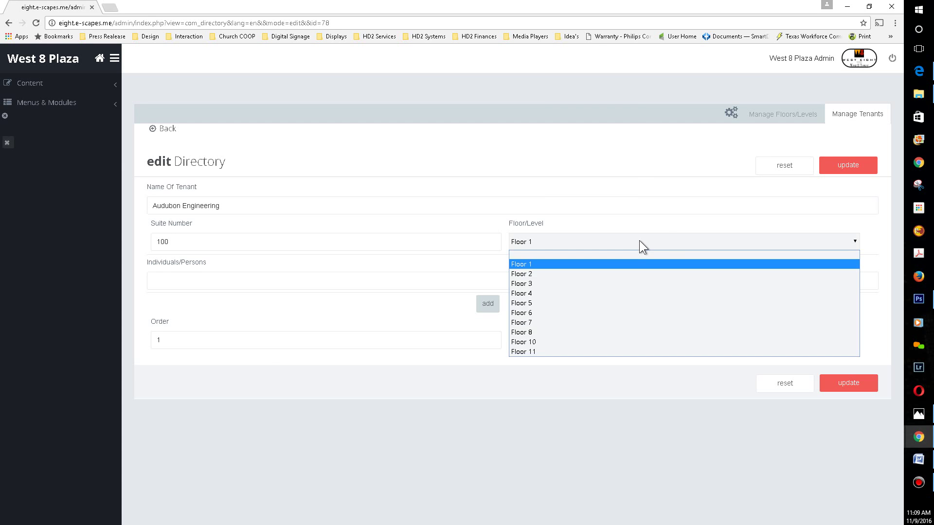
{"action": "left_click", "coordinate": [640, 242]}
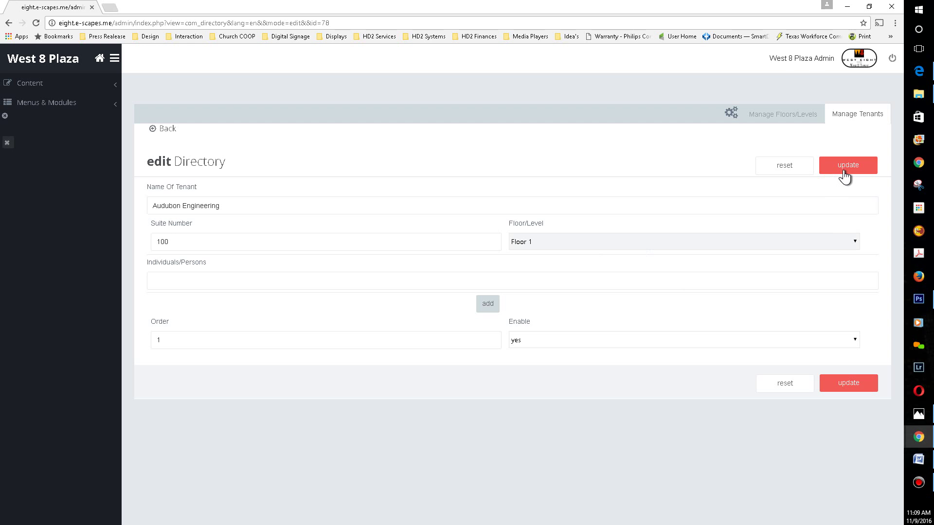
{"action": "left_click", "coordinate": [166, 129]}
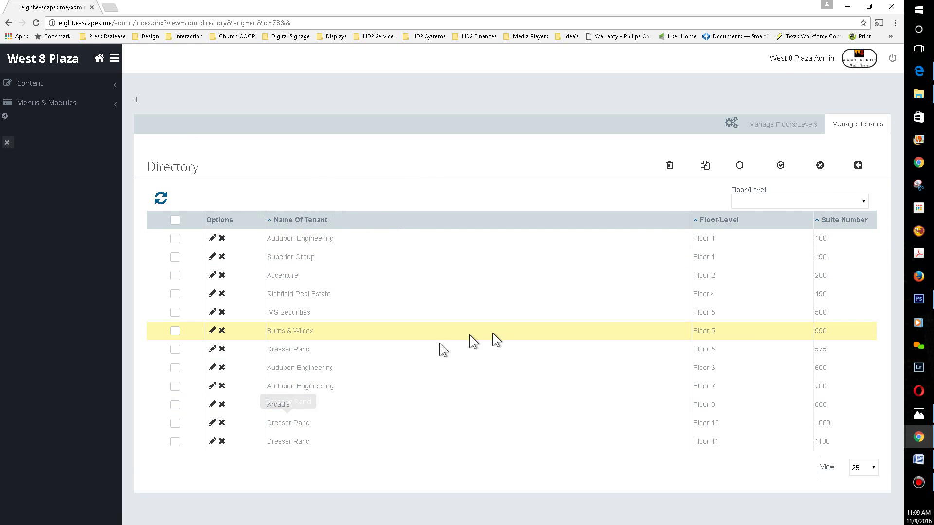
{"action": "left_click", "coordinate": [858, 172]}
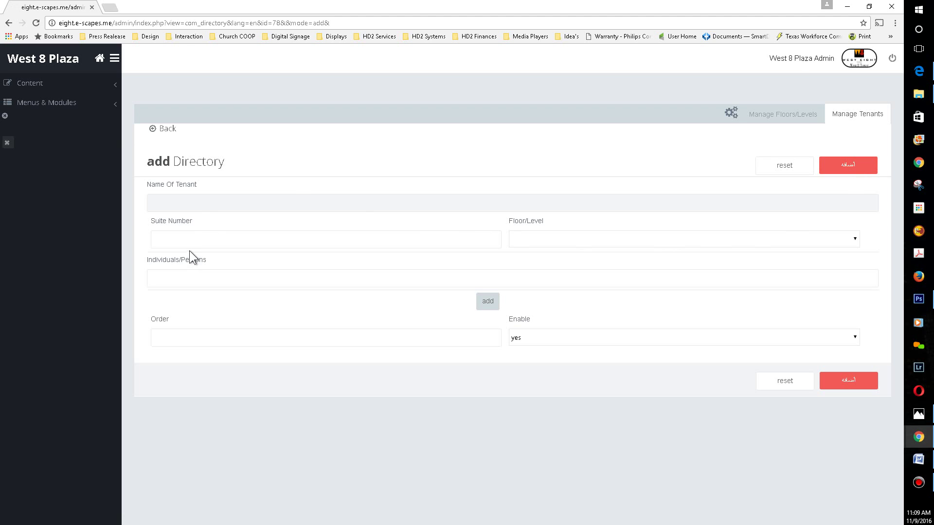
{"action": "left_click", "coordinate": [191, 241]}
{"action": "left_click", "coordinate": [533, 241]}
{"action": "left_click", "coordinate": [533, 248]}
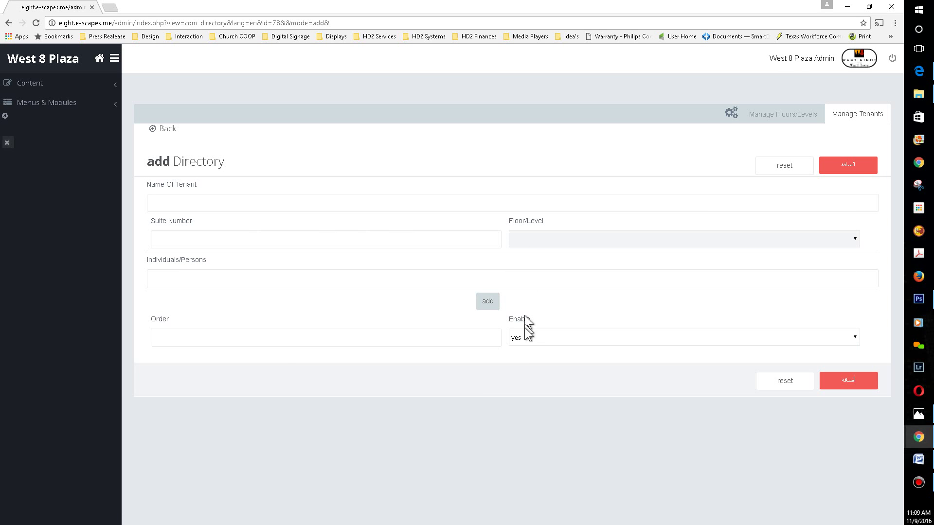
{"action": "left_click", "coordinate": [178, 279]}
{"action": "left_click", "coordinate": [174, 281]}
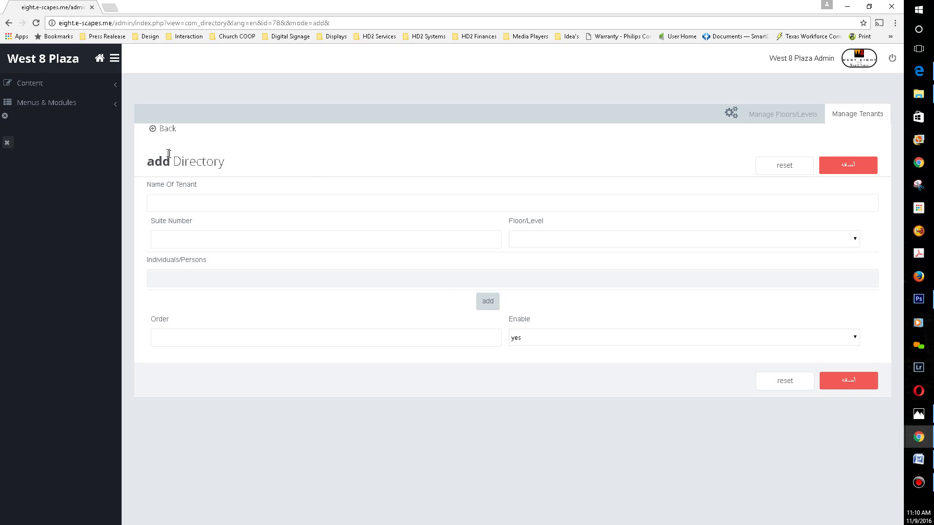
{"action": "left_click", "coordinate": [166, 131]}
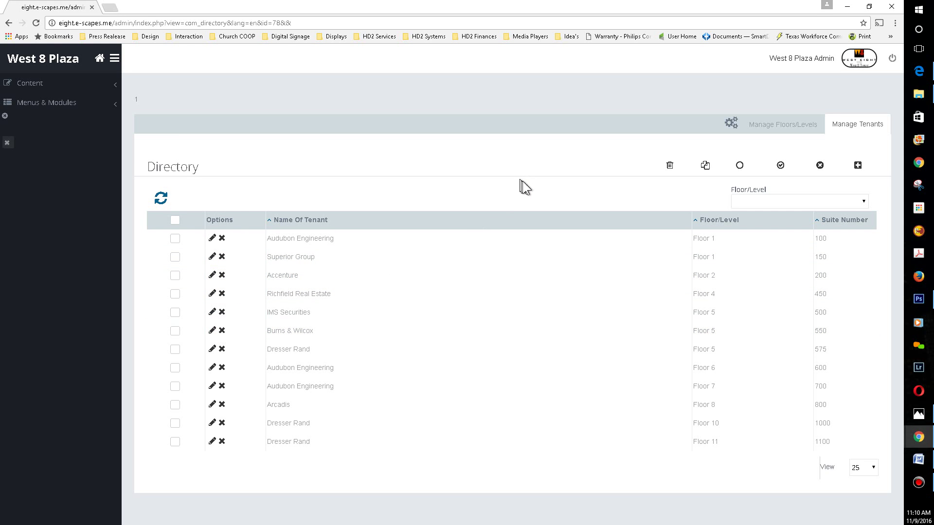
{"action": "left_click", "coordinate": [776, 124]}
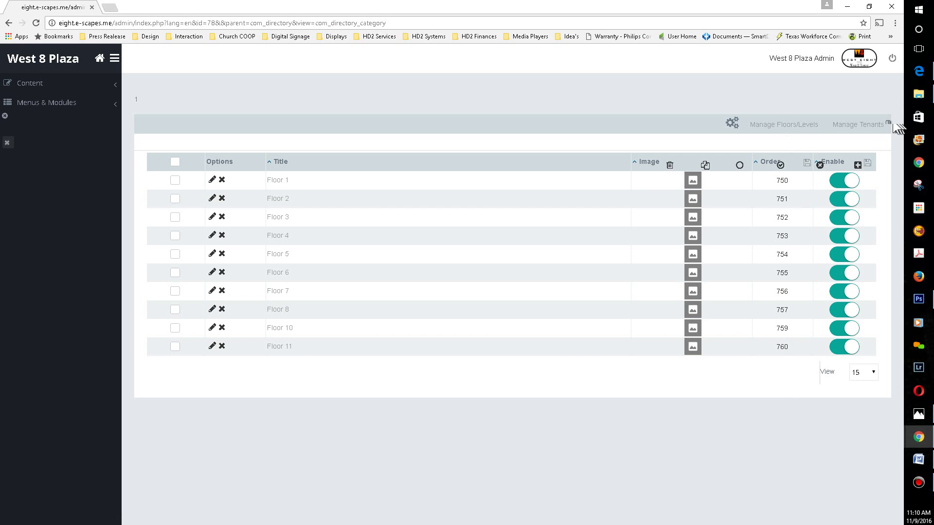
{"action": "left_click", "coordinate": [860, 126]}
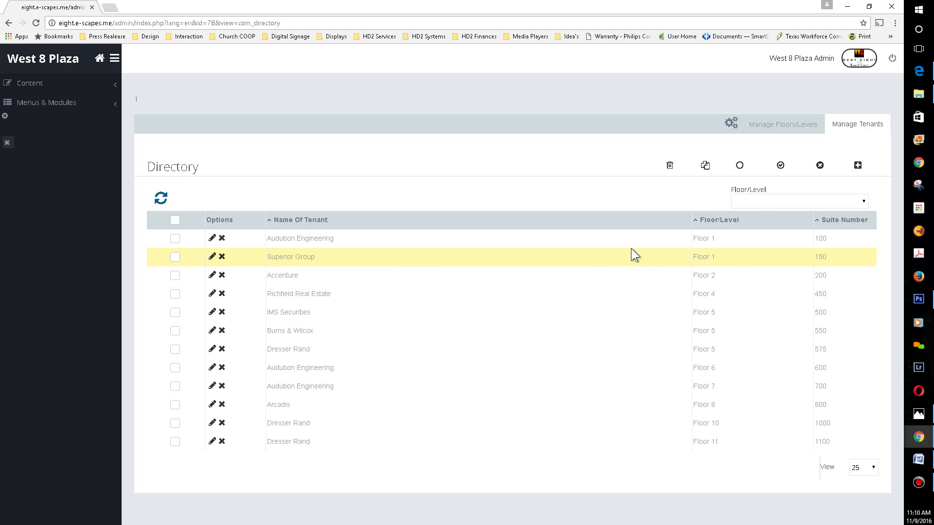
Open the Pages list of six info pages, including Building Information, Management and Leasing.
{"action": "left_click", "coordinate": [56, 90]}
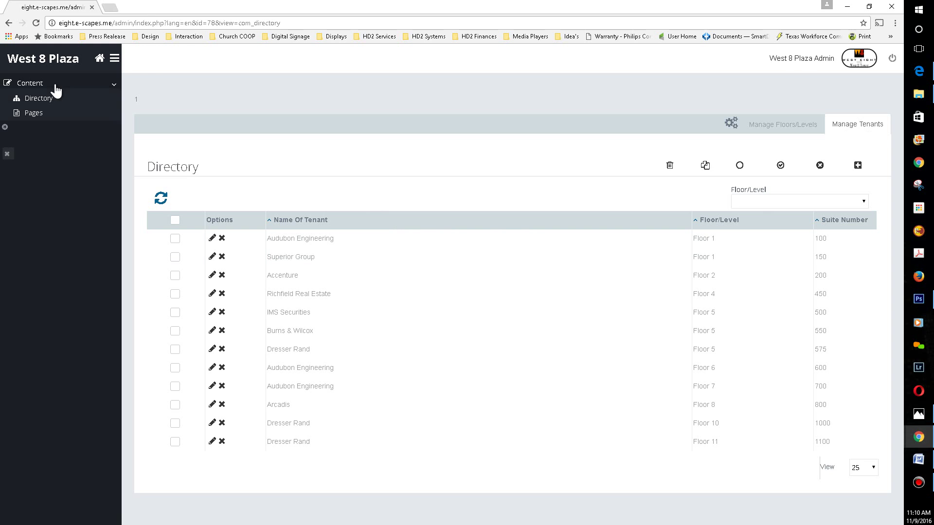
{"action": "left_click", "coordinate": [39, 117]}
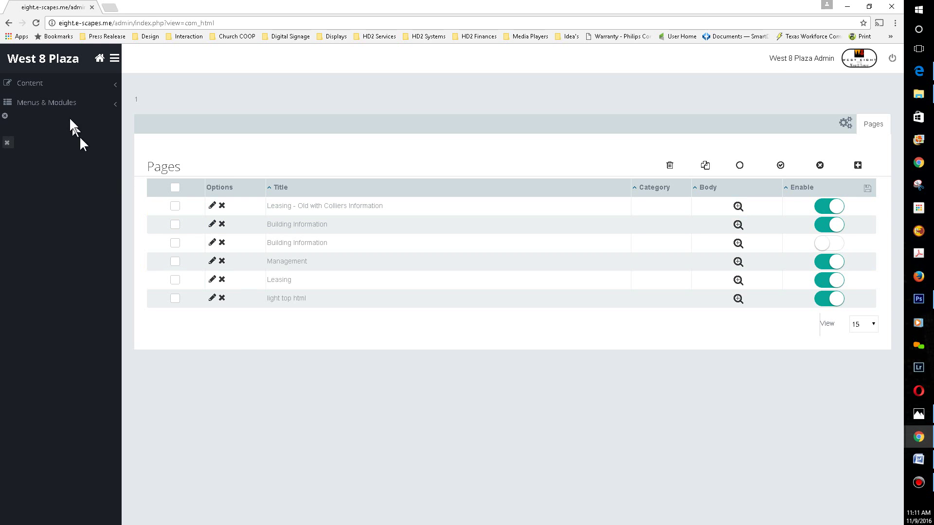
{"action": "left_click", "coordinate": [35, 87]}
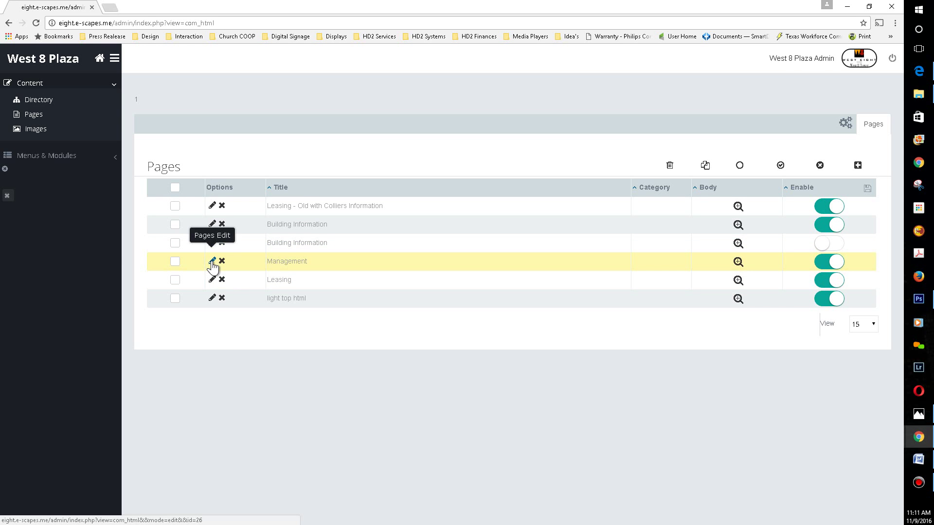
Read through the Management page's title and description bullets, then go back to Pages without saving.
{"action": "left_click", "coordinate": [212, 262]}
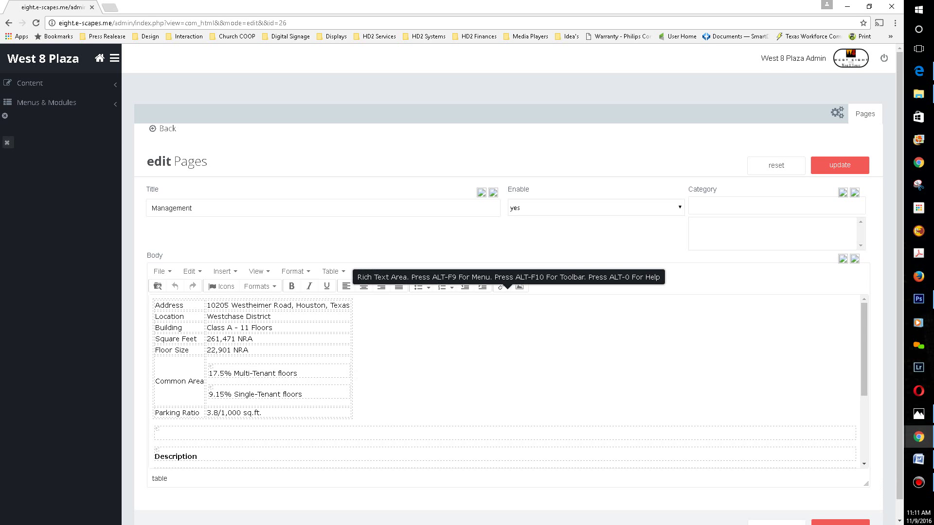
{"action": "scroll", "coordinate": [266, 345], "scroll_direction": "down", "scroll_amount": 3}
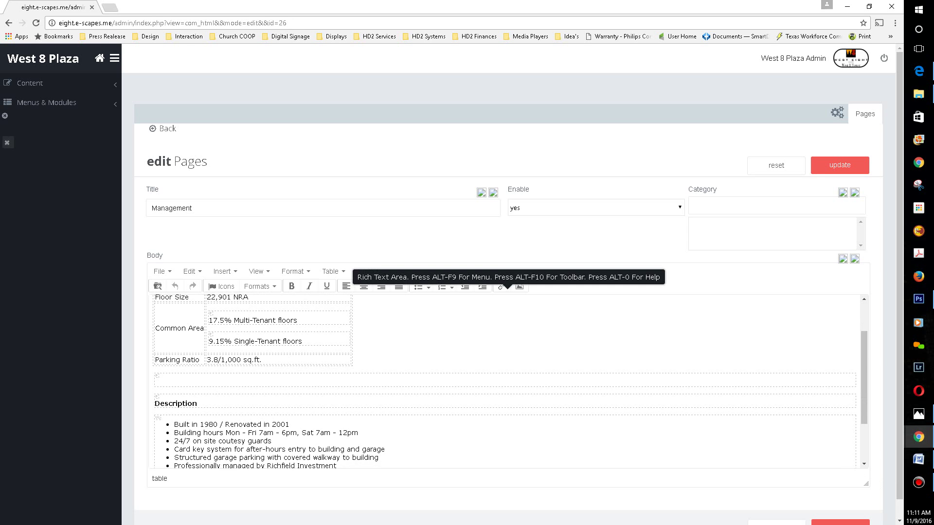
{"action": "scroll", "coordinate": [264, 346], "scroll_direction": "down", "scroll_amount": 1}
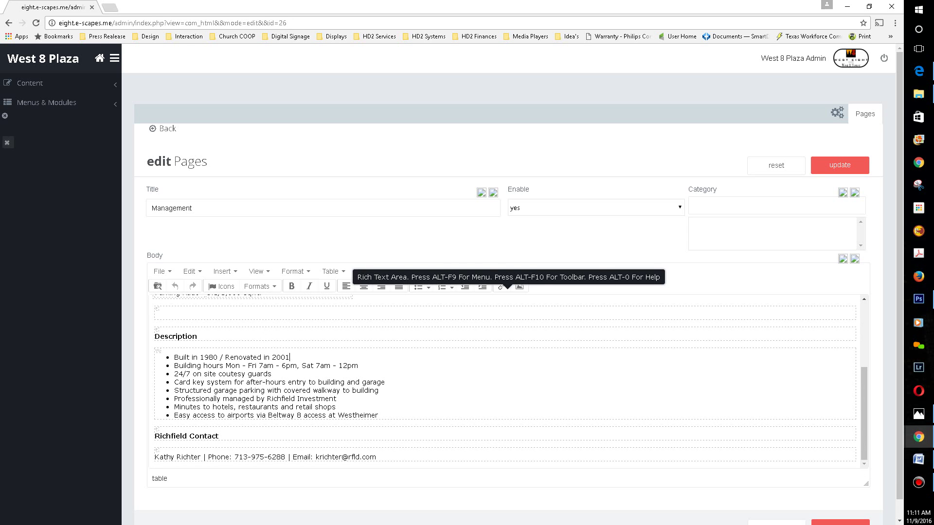
{"action": "left_click", "coordinate": [292, 358]}
{"action": "scroll", "coordinate": [373, 365], "scroll_direction": "down", "scroll_amount": 1}
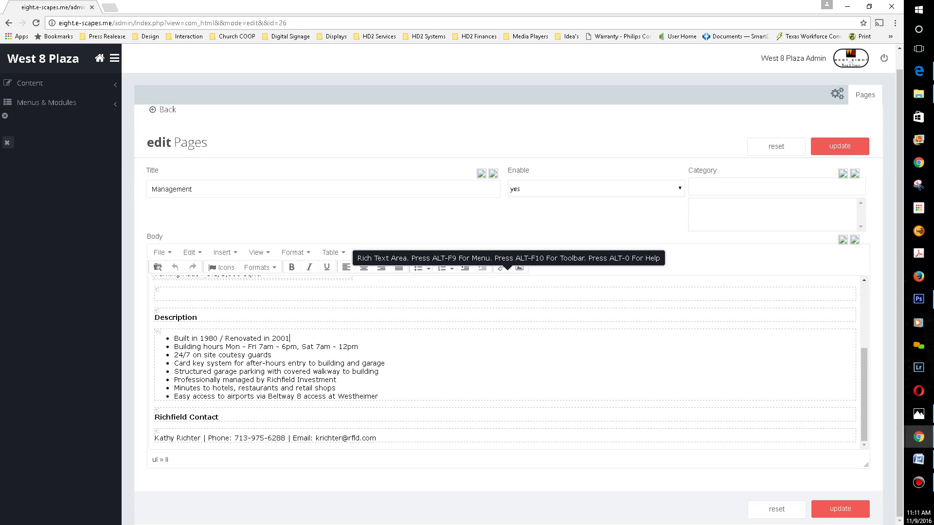
{"action": "scroll", "coordinate": [395, 435], "scroll_direction": "up", "scroll_amount": 5}
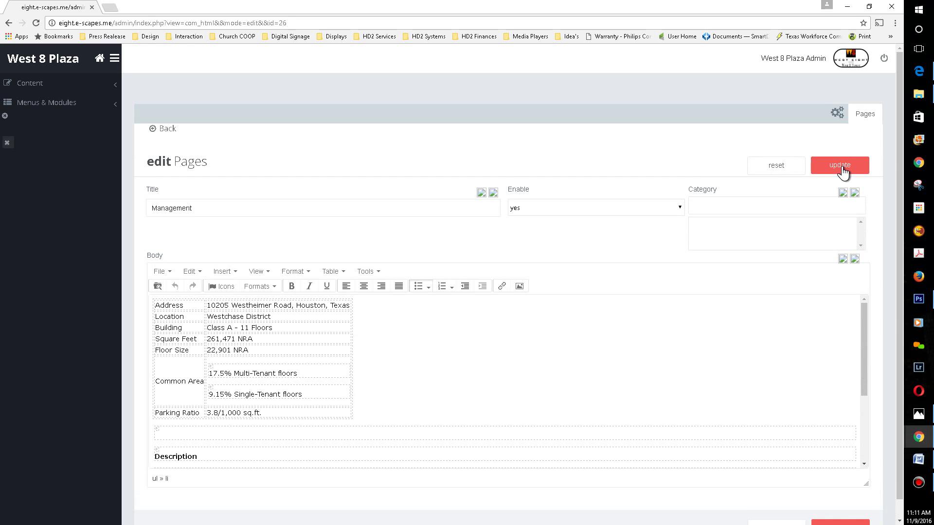
{"action": "left_click", "coordinate": [209, 204]}
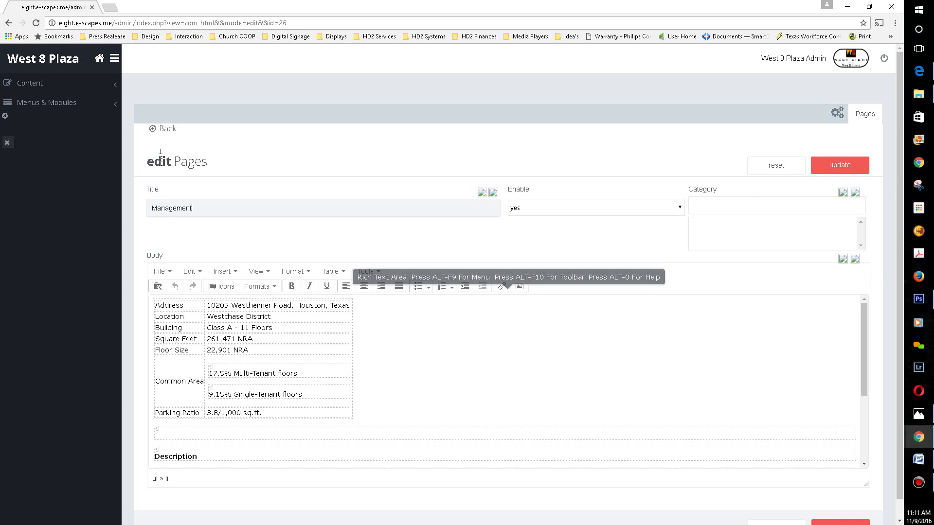
{"action": "left_click", "coordinate": [169, 129]}
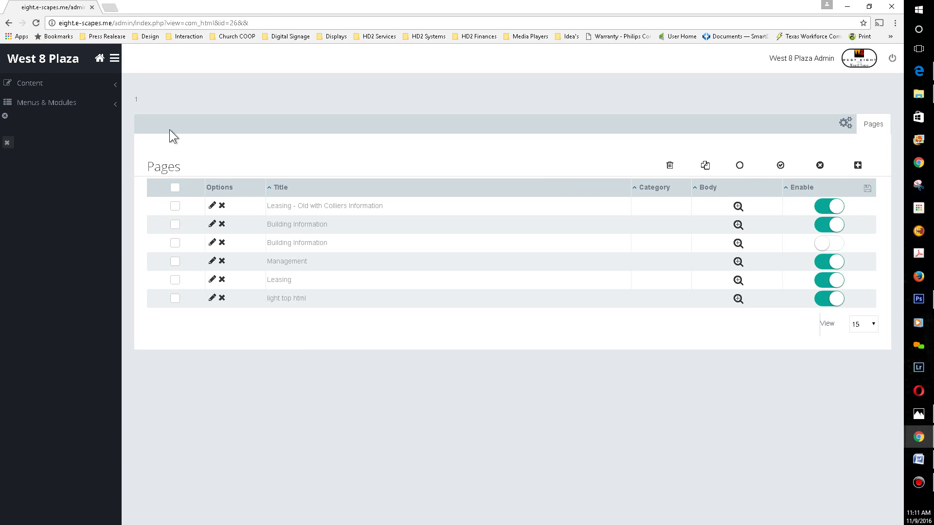
Open the Images gallery and view the DD slideshow image's details before returning to the list.
{"action": "left_click", "coordinate": [36, 86]}
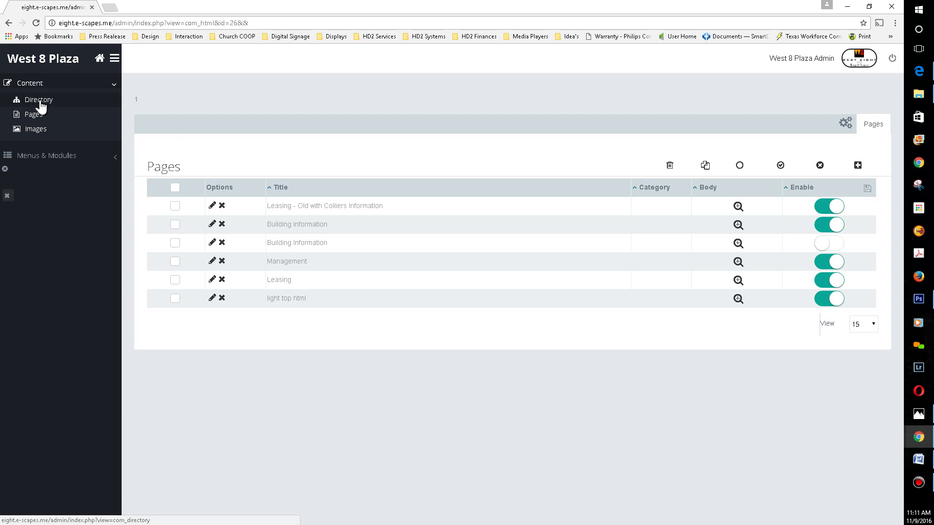
{"action": "left_click", "coordinate": [39, 132]}
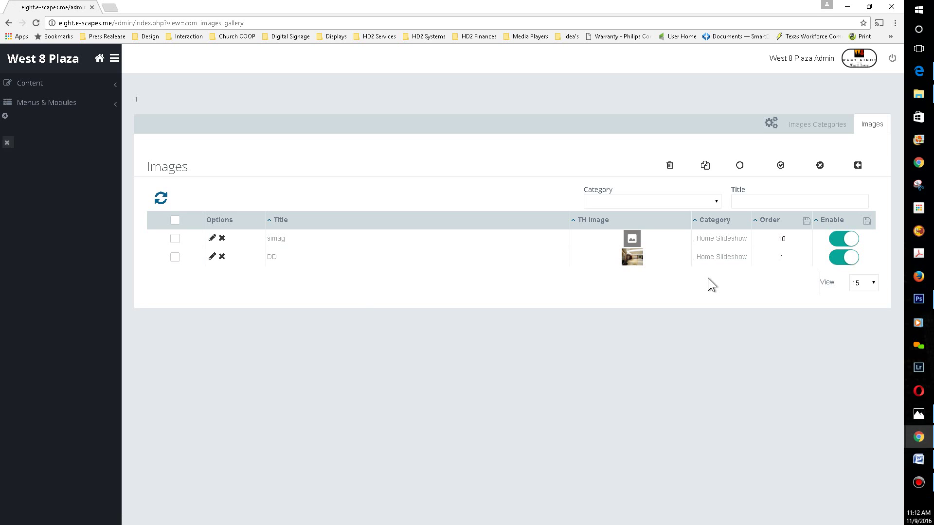
{"action": "mouse_move", "coordinate": [637, 259]}
{"action": "left_click", "coordinate": [212, 258]}
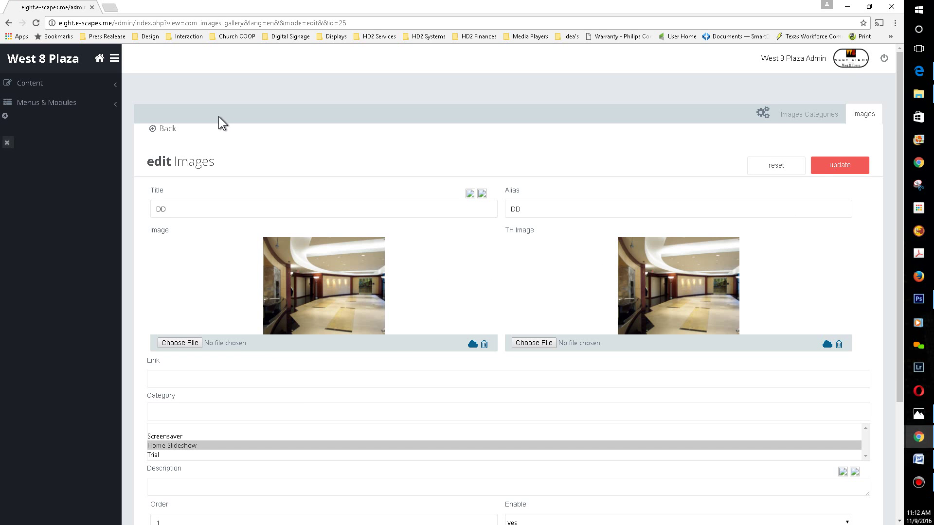
{"action": "left_click", "coordinate": [165, 130]}
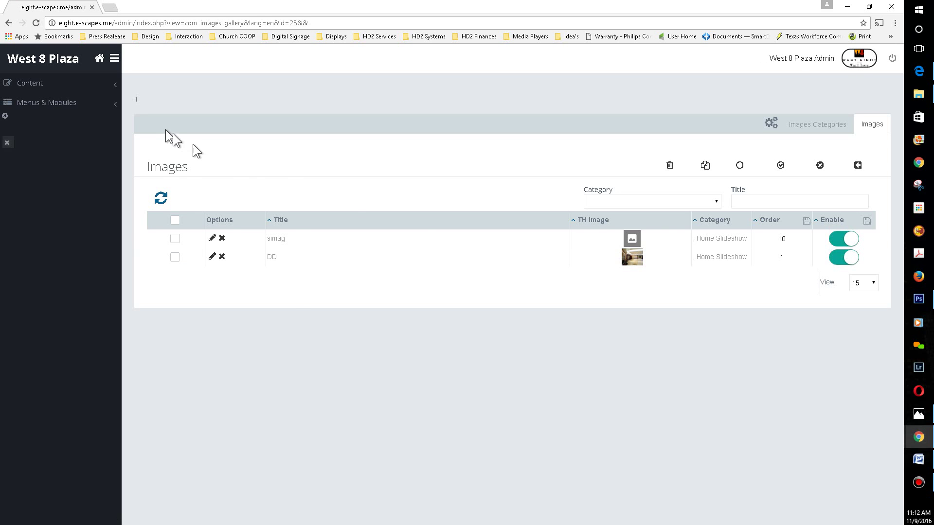
Start a new image entry with its category set to Home Slideshow.
{"action": "left_click", "coordinate": [856, 164]}
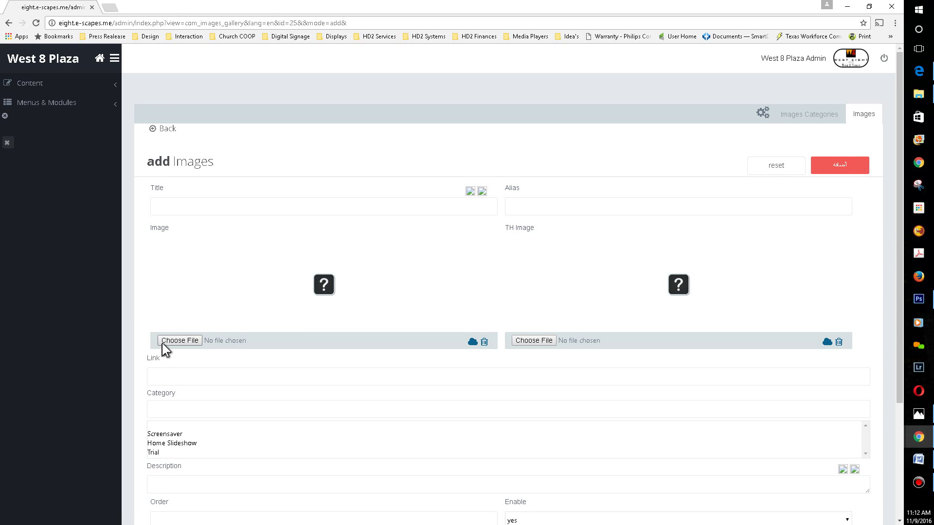
{"action": "scroll", "coordinate": [224, 387], "scroll_direction": "down", "scroll_amount": 2}
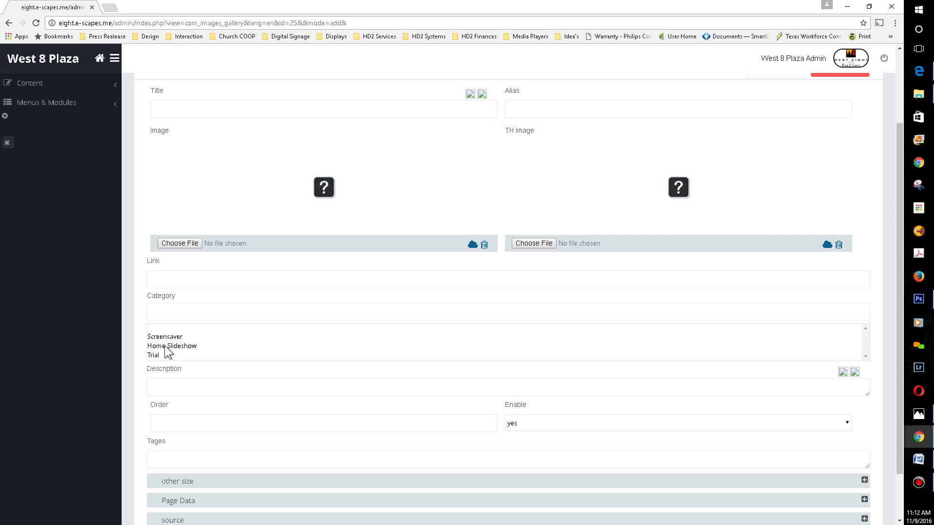
{"action": "left_click", "coordinate": [166, 346]}
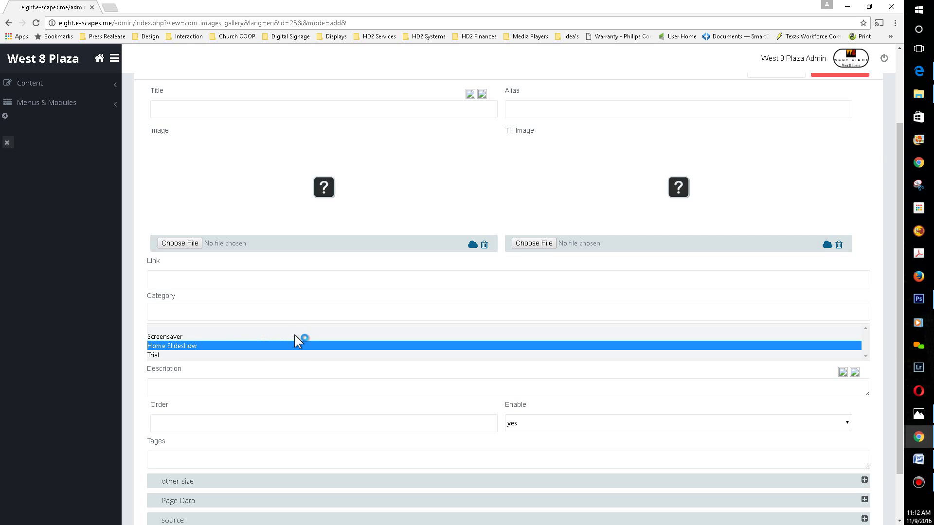
{"action": "scroll", "coordinate": [294, 334], "scroll_direction": "up", "scroll_amount": 1}
{"action": "scroll", "coordinate": [294, 334], "scroll_direction": "up", "scroll_amount": 1}
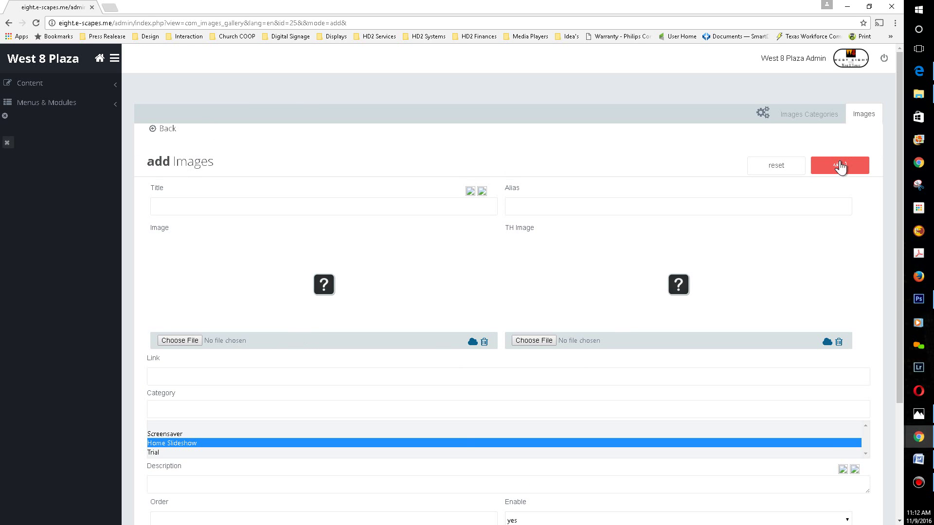
Leave the new image unsaved, return to the Images list and expand Content in the sidebar.
{"action": "left_click", "coordinate": [166, 129]}
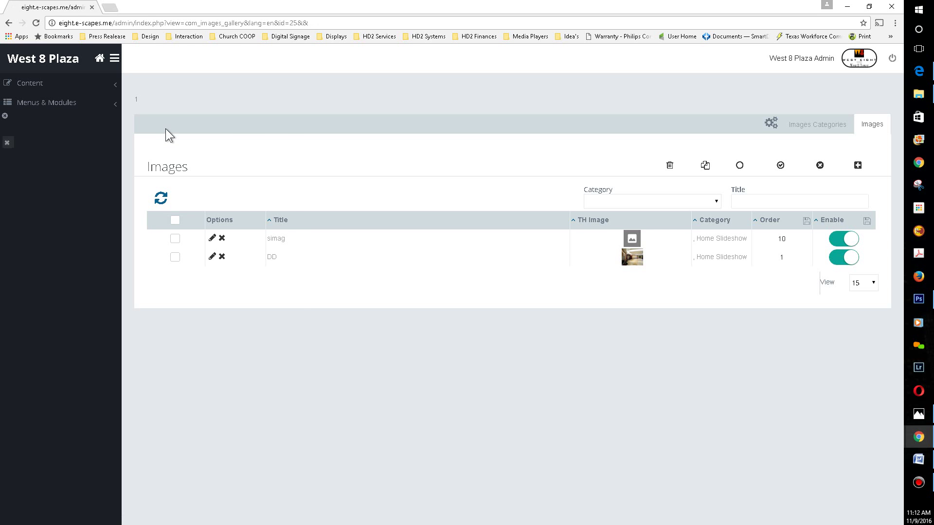
{"action": "left_click", "coordinate": [24, 85]}
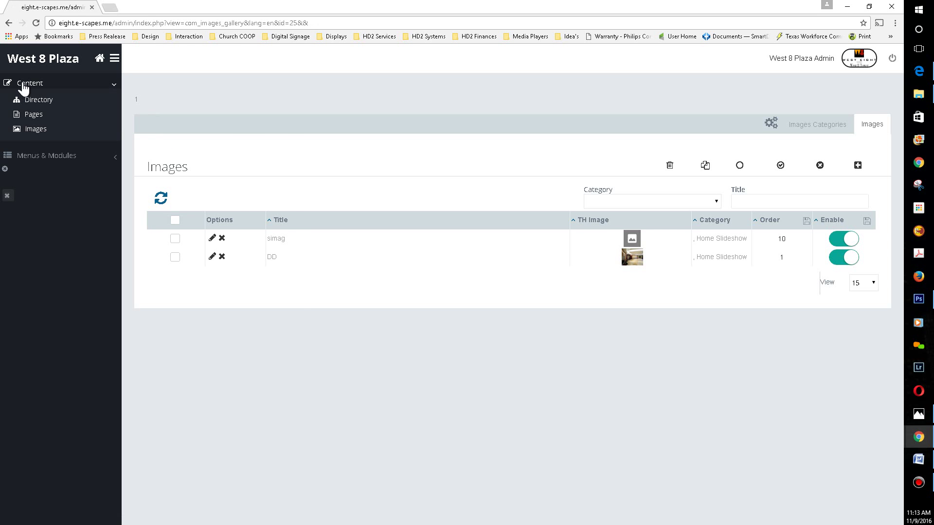